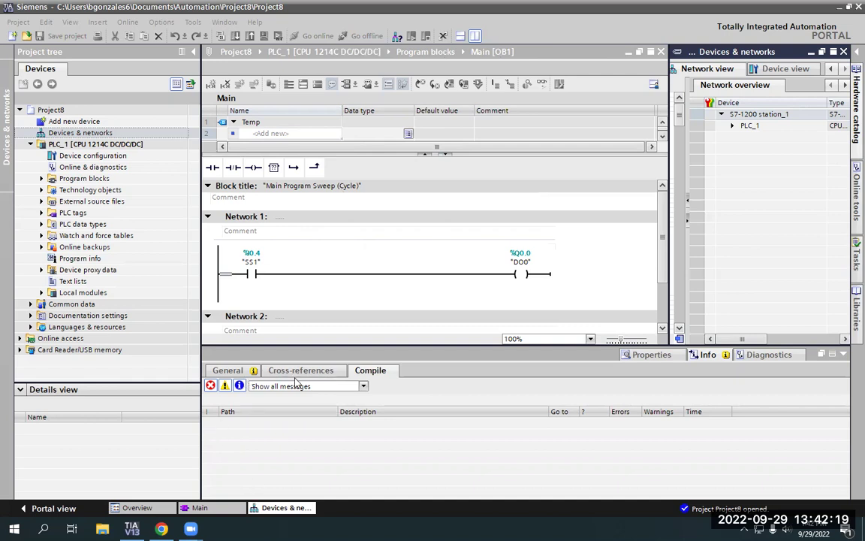
Show the message log, select Main [OB1] under Program blocks, and go online with PLC_1
click(227, 371)
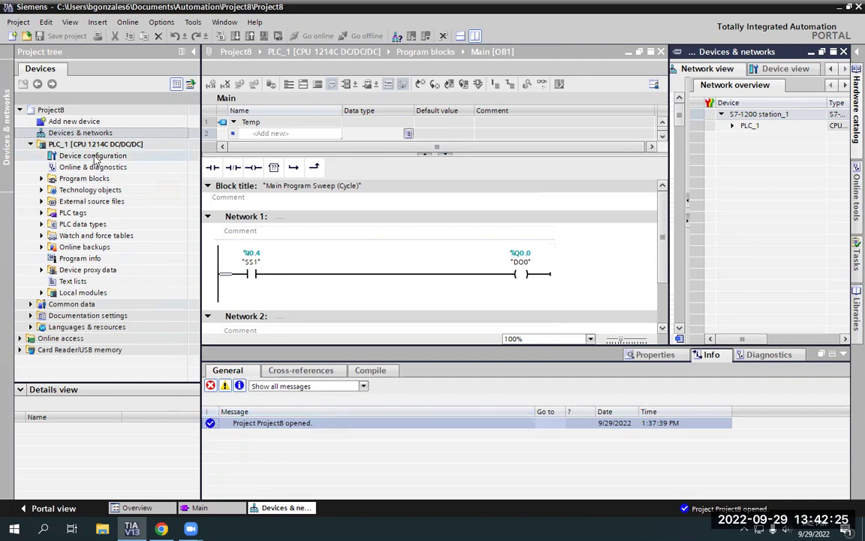
click(41, 178)
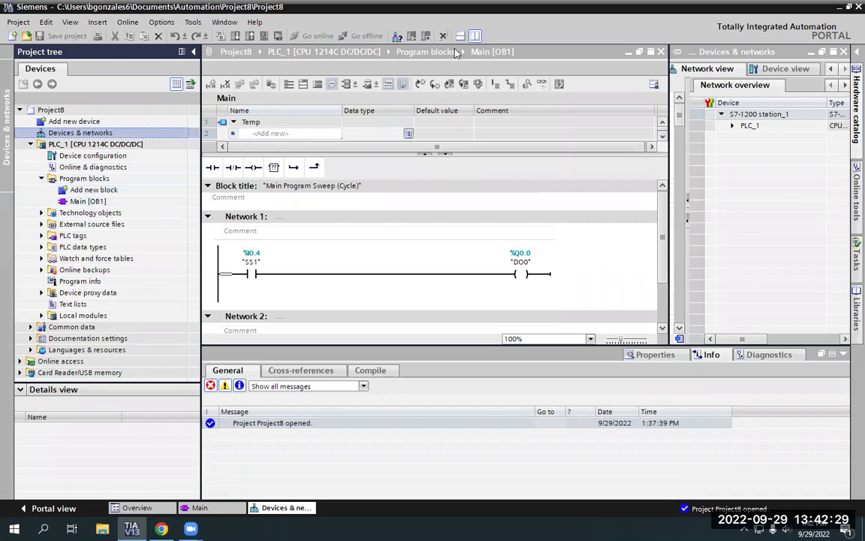
click(455, 51)
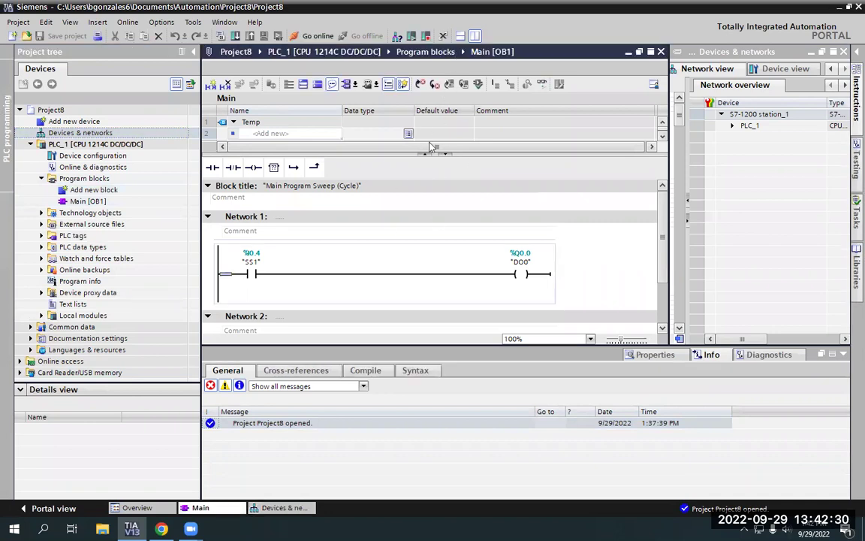
click(320, 40)
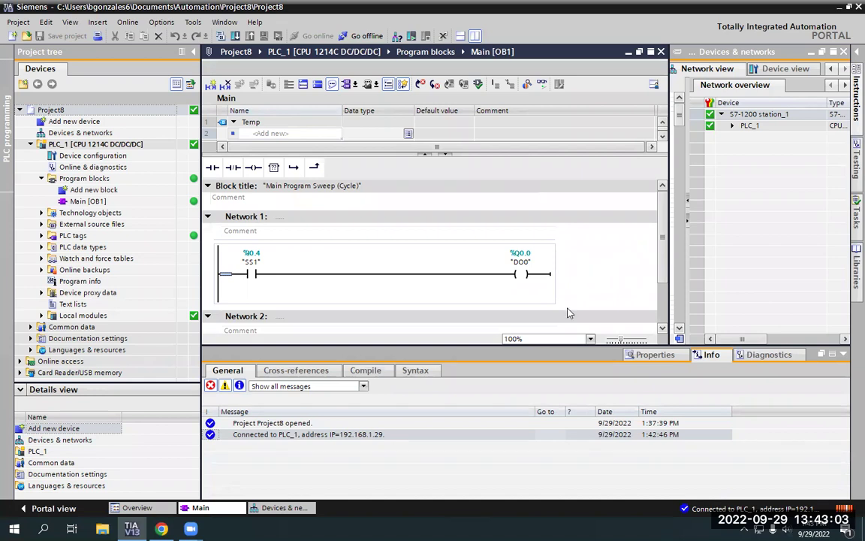
Delete the empty Network 2 from Main [OB1]
scroll(319, 289, down, 2)
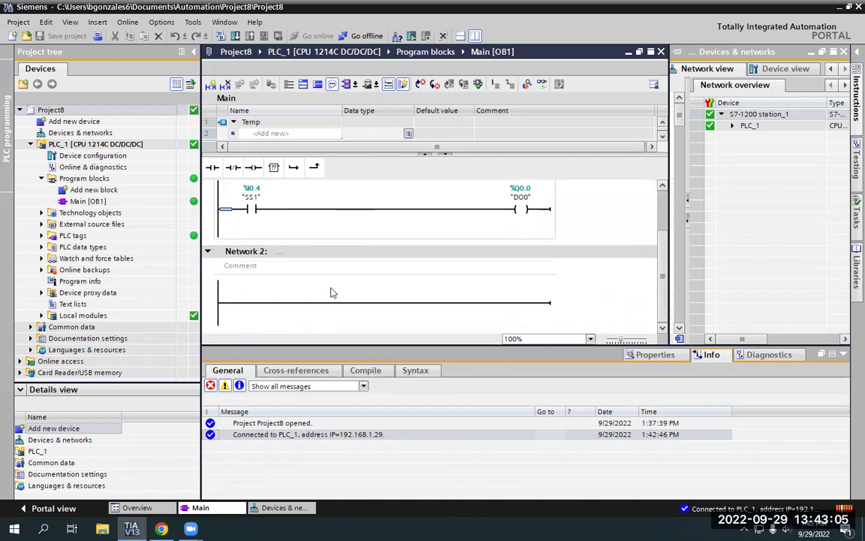
click(227, 251)
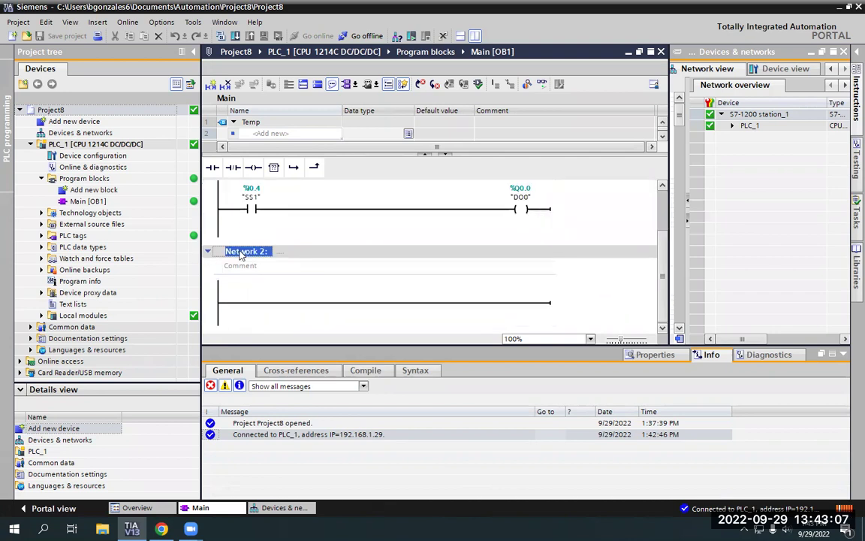
right_click(233, 253)
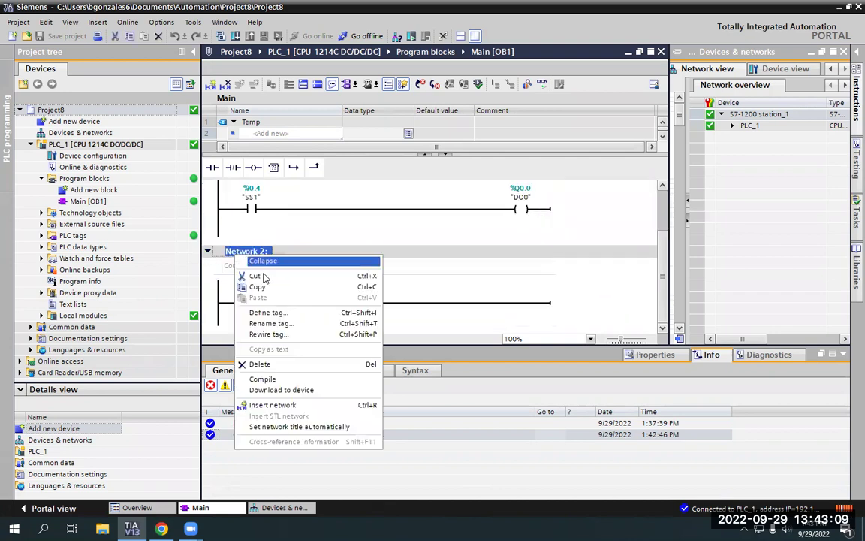
click(269, 363)
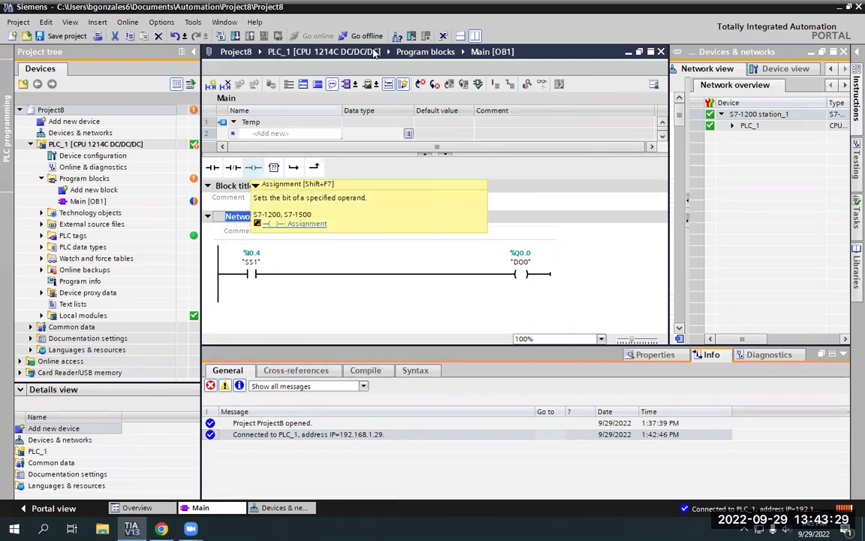
Download Main [OB1] to PLC_1, confirming that the existing block is overwritten
click(236, 35)
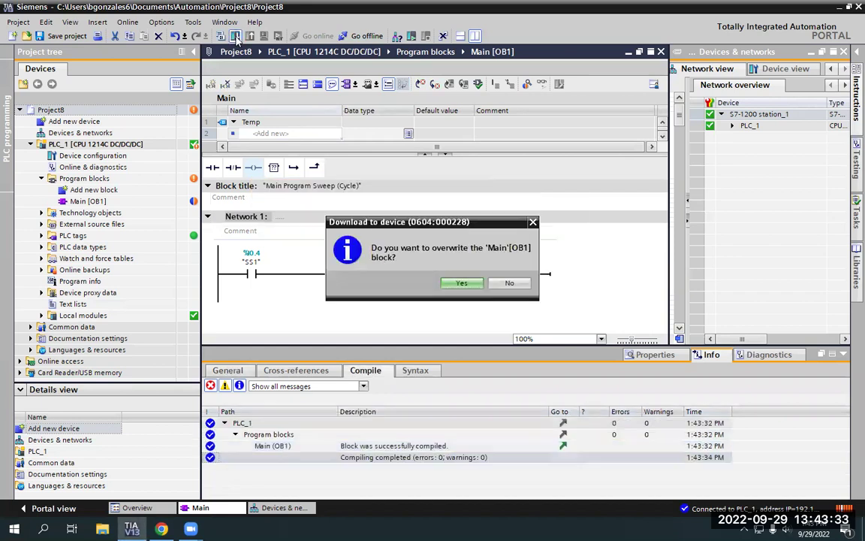
click(461, 283)
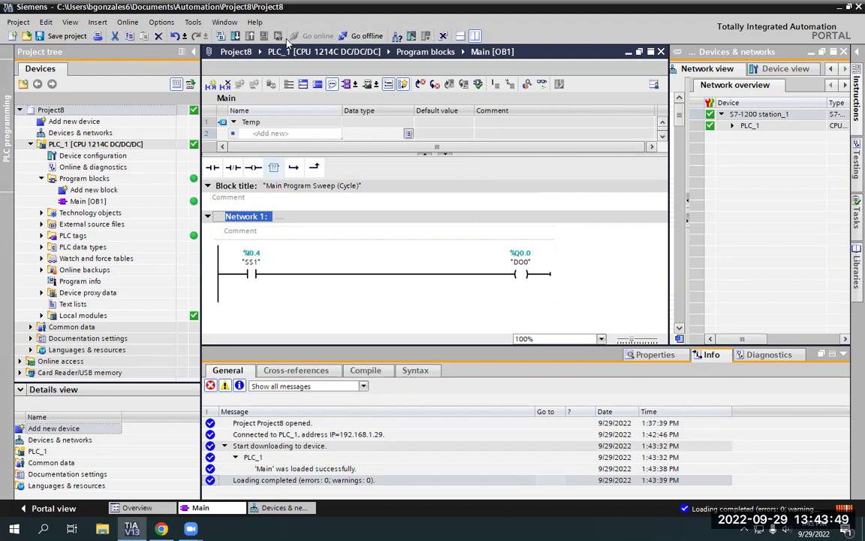
Compile Main [OB1] and download it again via Online > Download to device, confirming overwrite
click(220, 37)
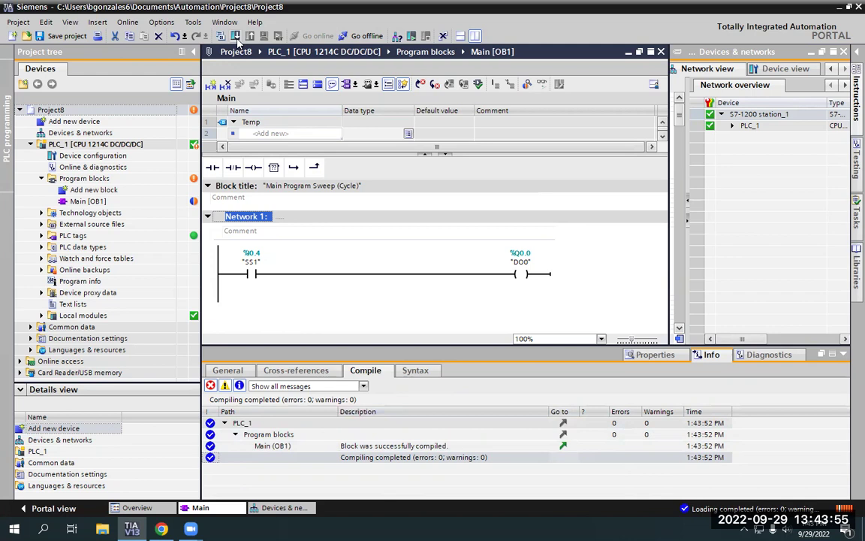
click(126, 23)
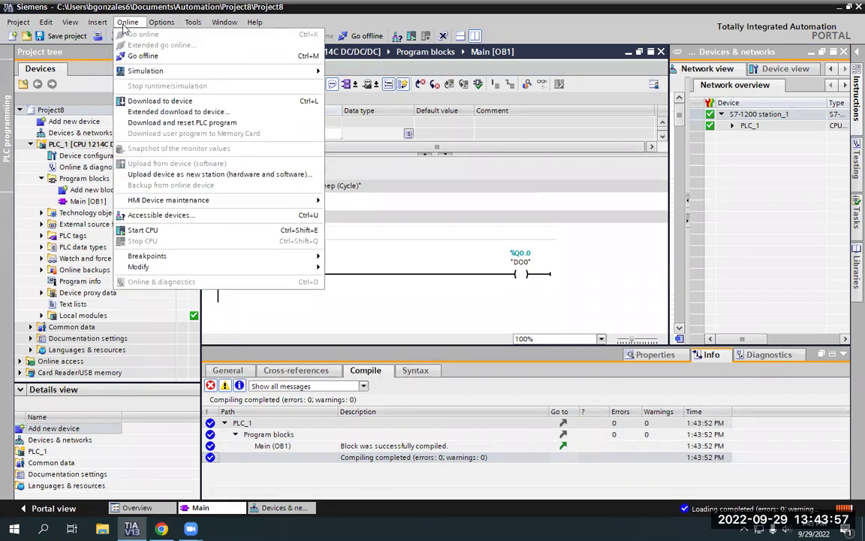
click(218, 100)
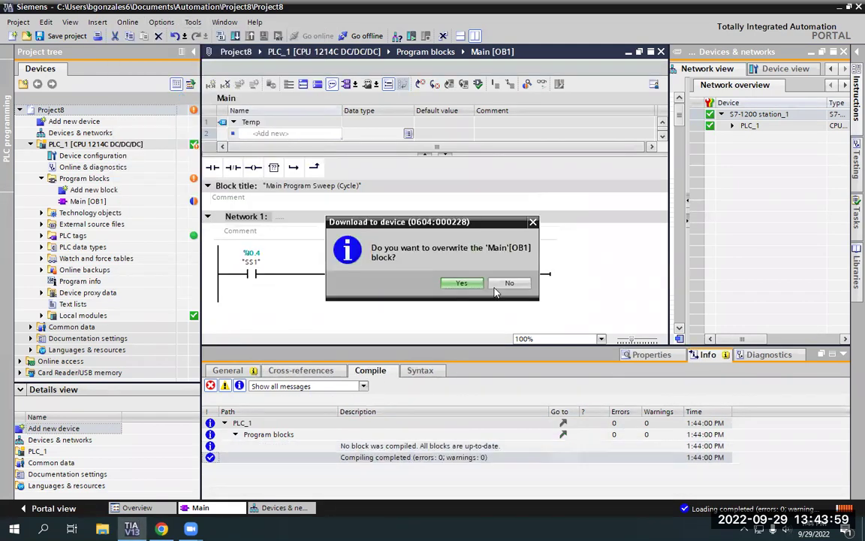
click(461, 283)
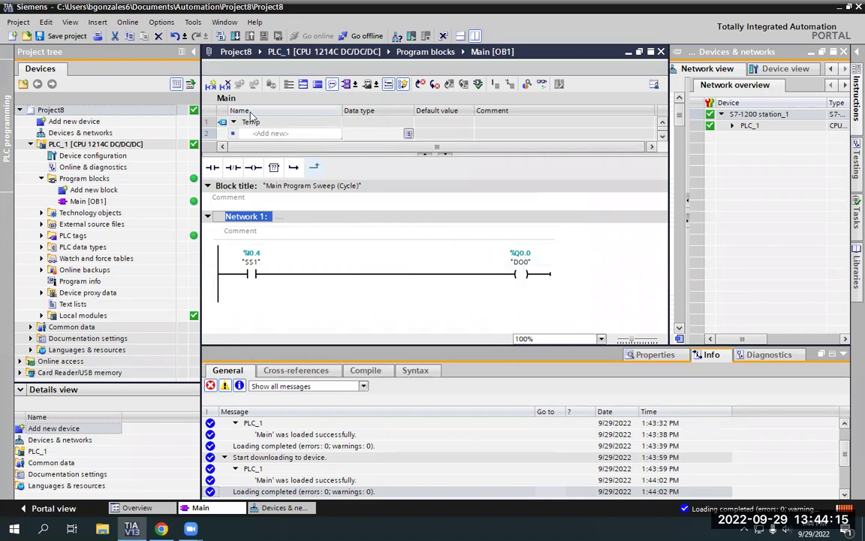
In Devices & networks, expand PLC_1 and PROFINET interface_1 in the network overview
double_click(64, 134)
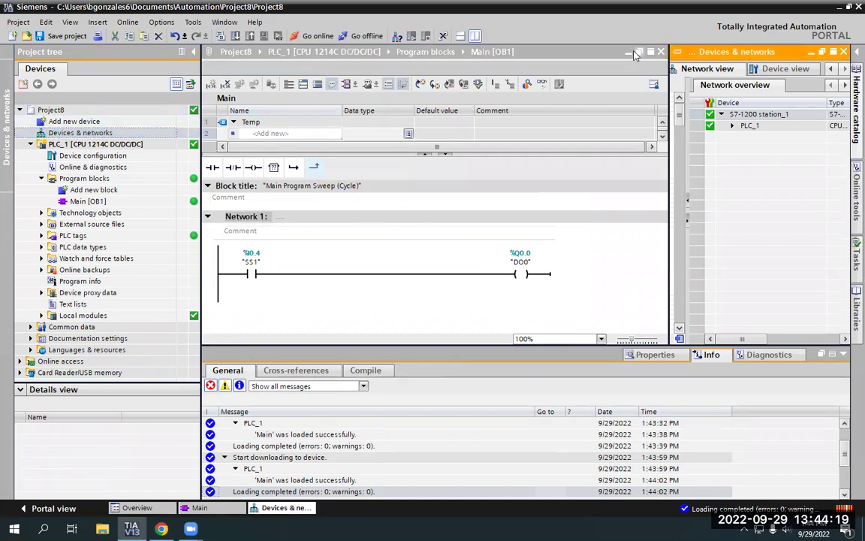
click(723, 115)
click(733, 126)
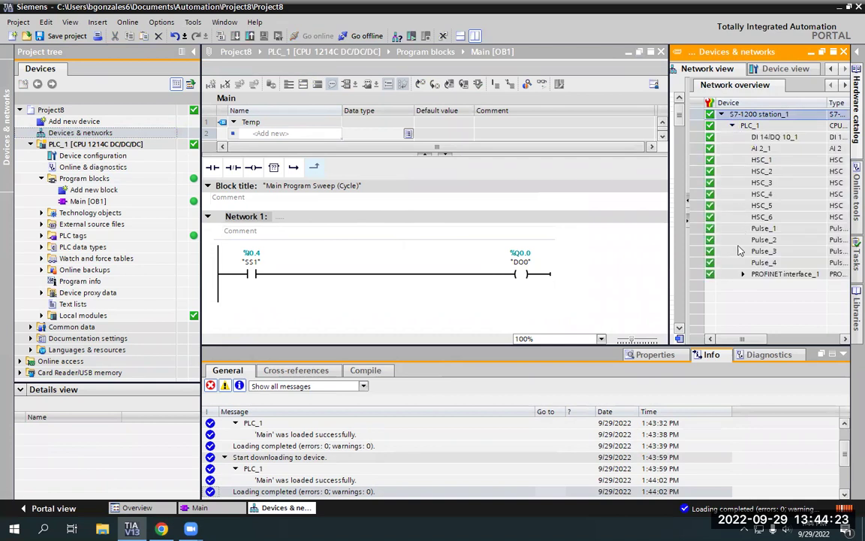
click(743, 274)
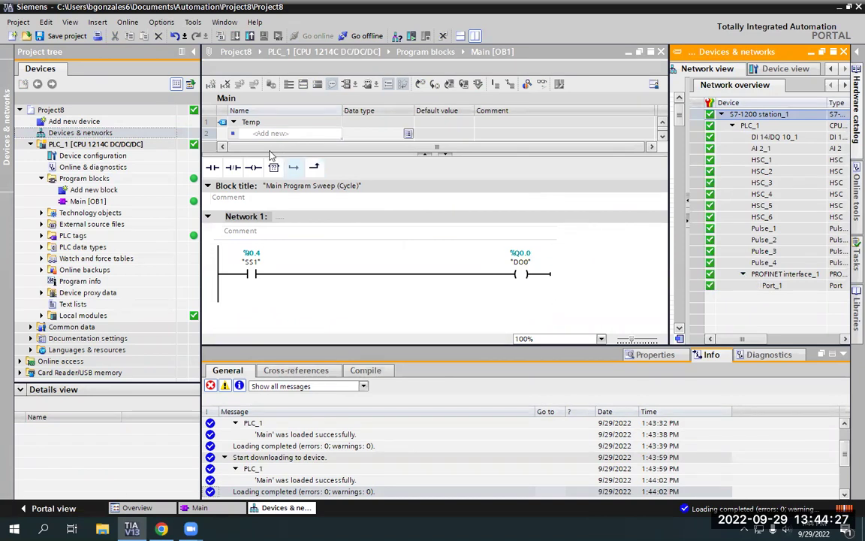
Minimize the Main [OB1] editor and take the project offline from PLC_1
click(629, 52)
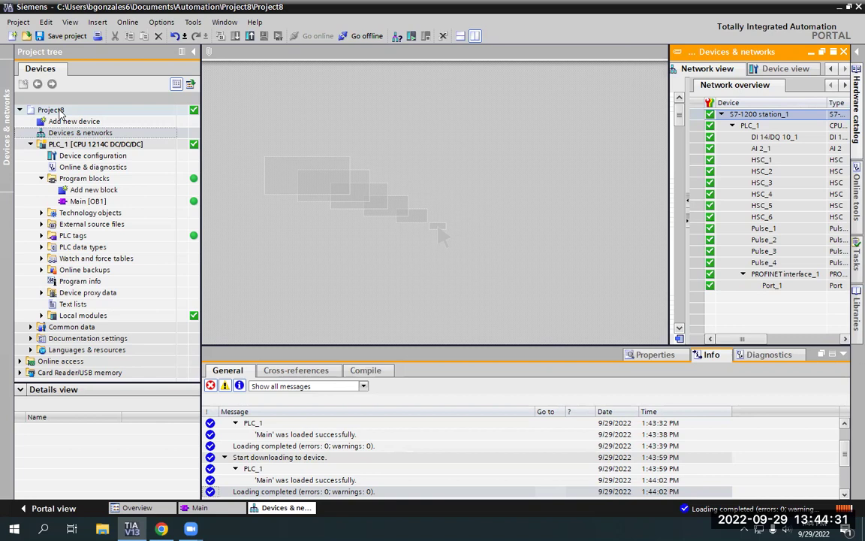
double_click(60, 111)
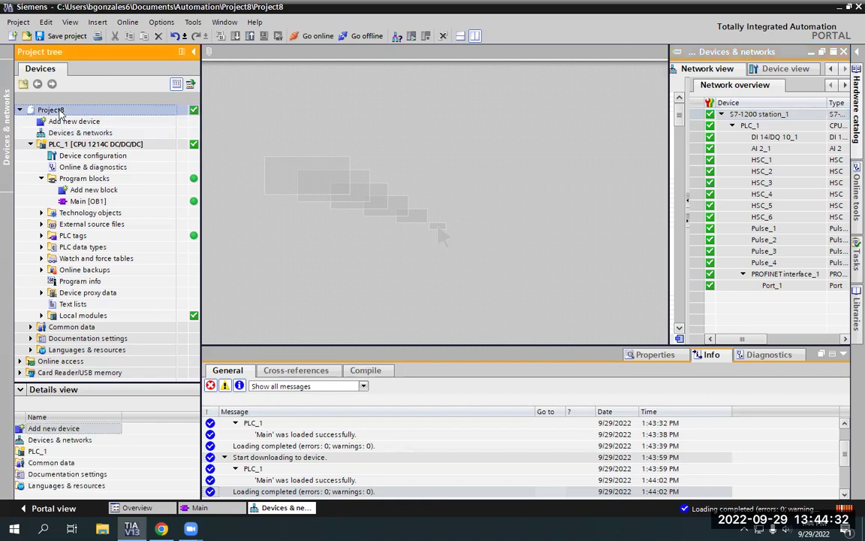
click(20, 110)
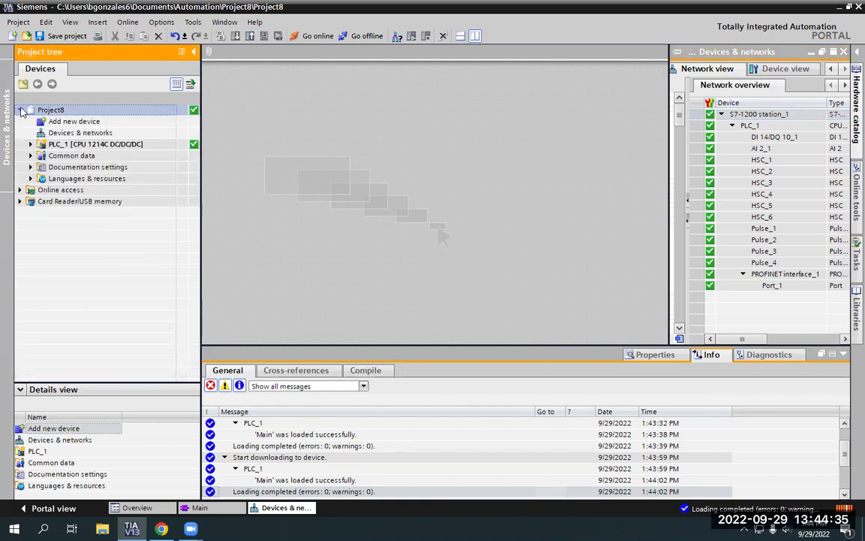
click(365, 36)
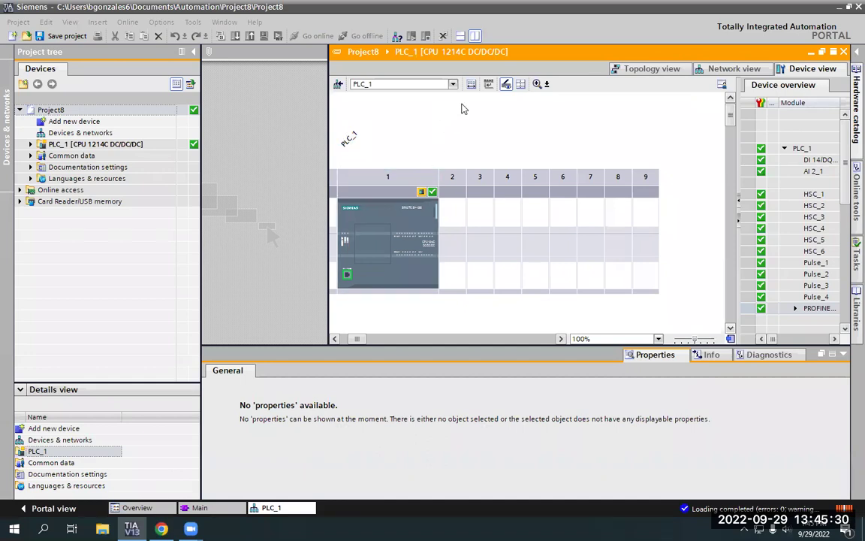
Select the slot 1 CPU, then reopen Main [OB1] from PLC_1 > Program blocks and widen its editor
click(366, 273)
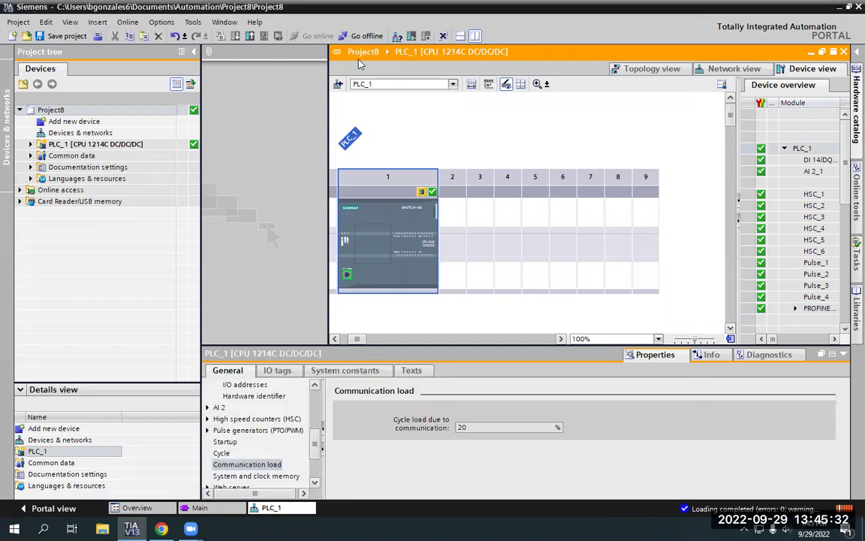
click(30, 144)
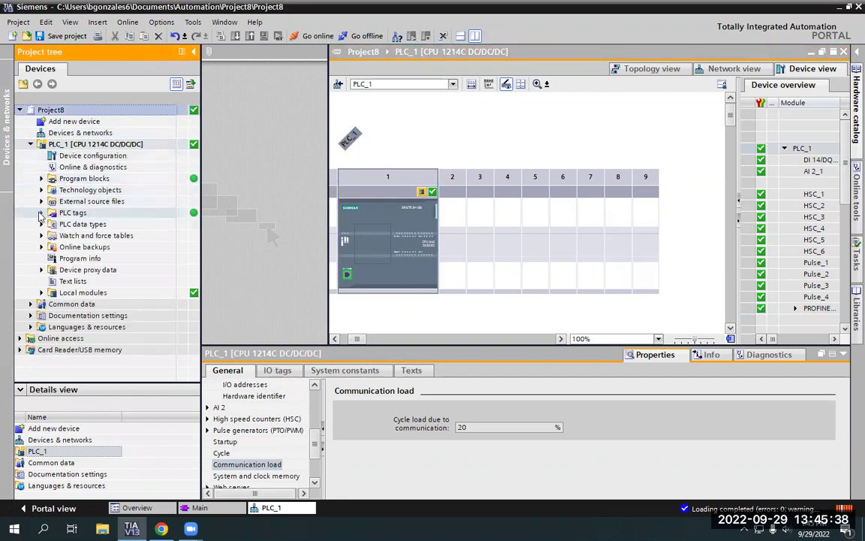
click(42, 213)
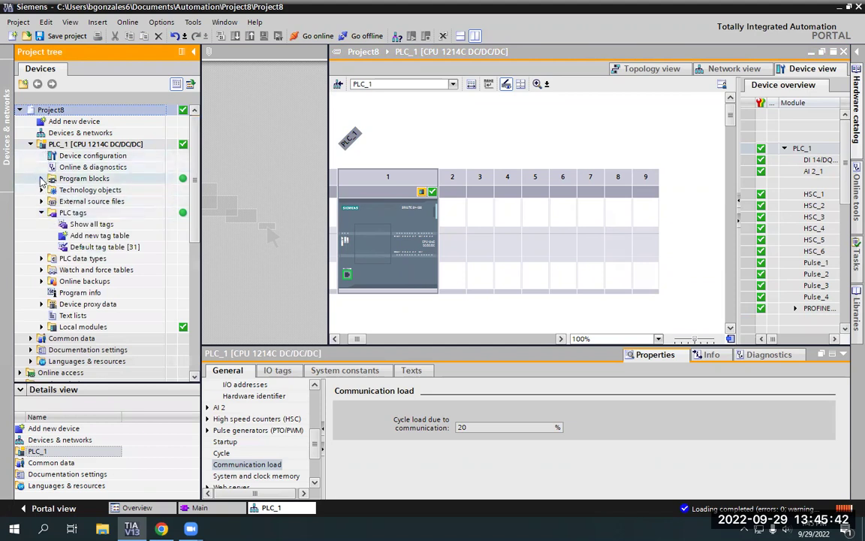
click(41, 178)
double_click(75, 202)
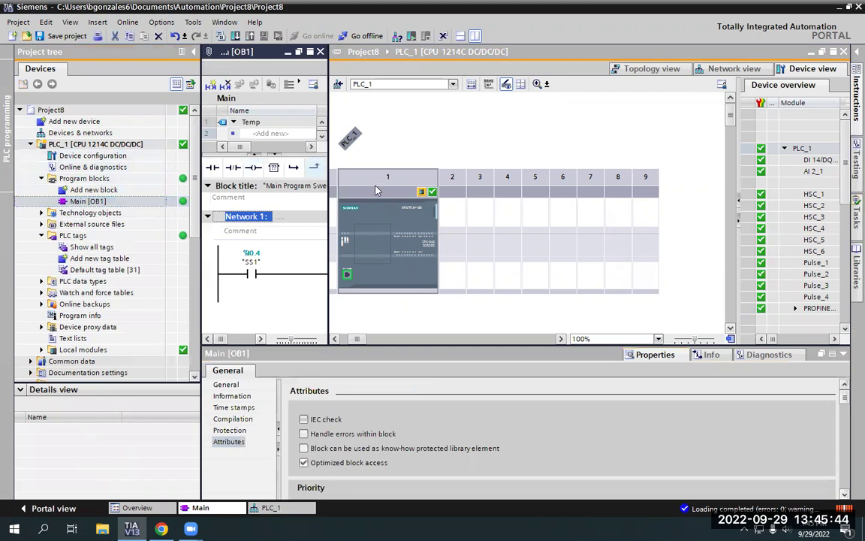
drag(328, 208, 556, 218)
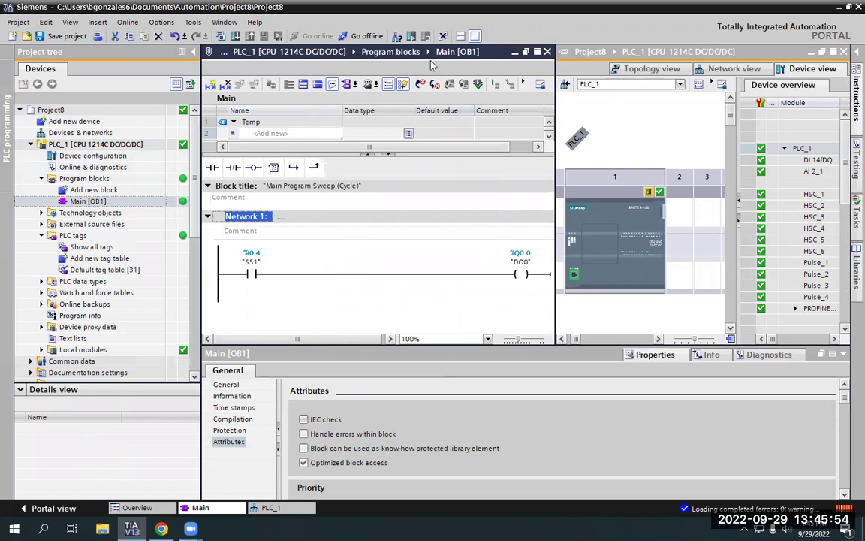
Start the PLC_1 CPU and confirm switching it to RUN mode
click(412, 40)
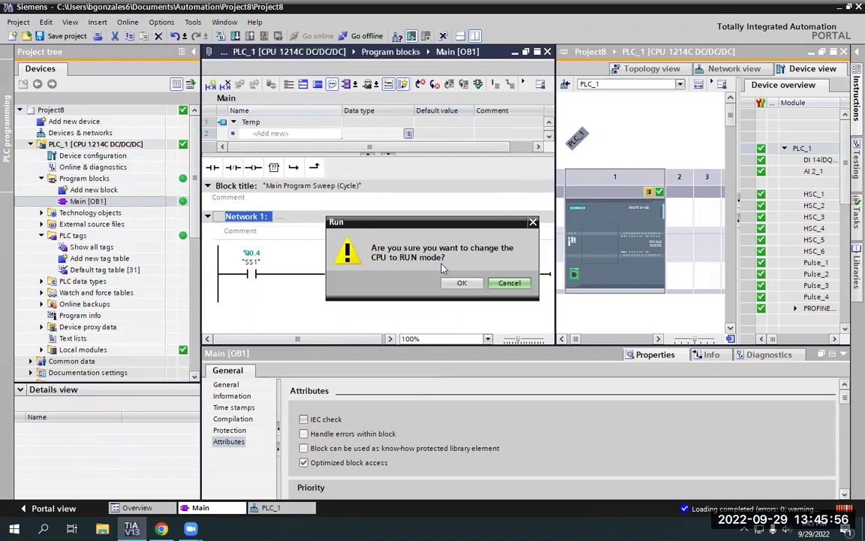
click(462, 284)
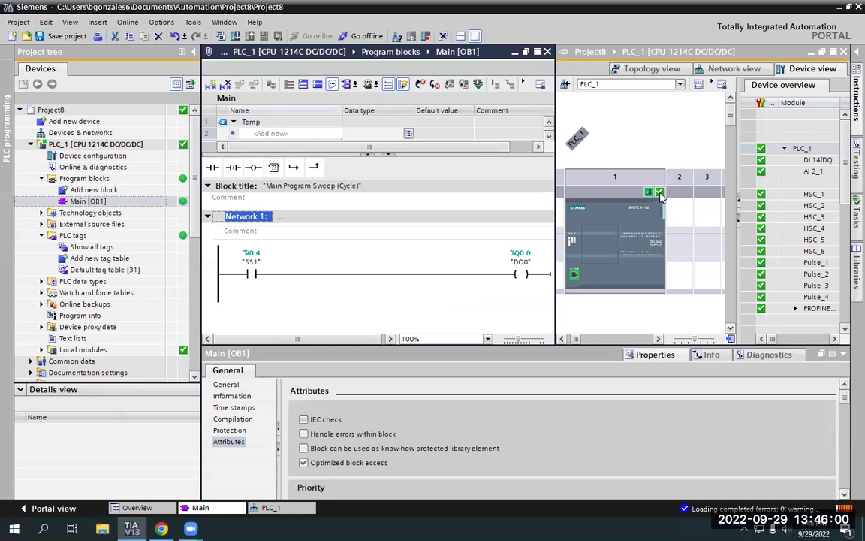
mouse_move(660, 196)
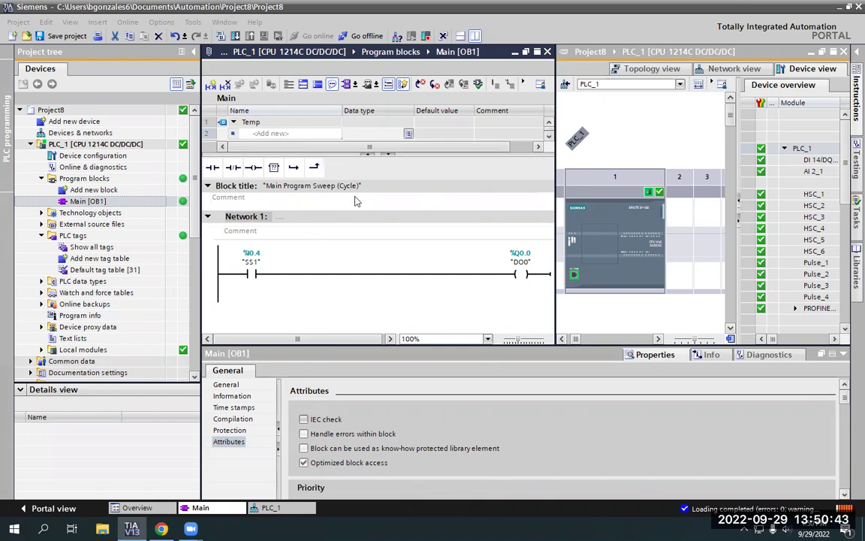
click(250, 273)
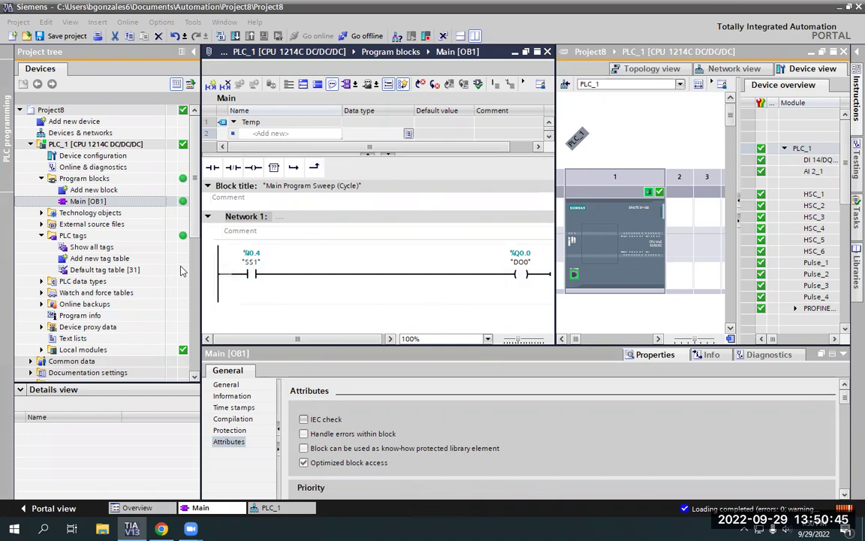